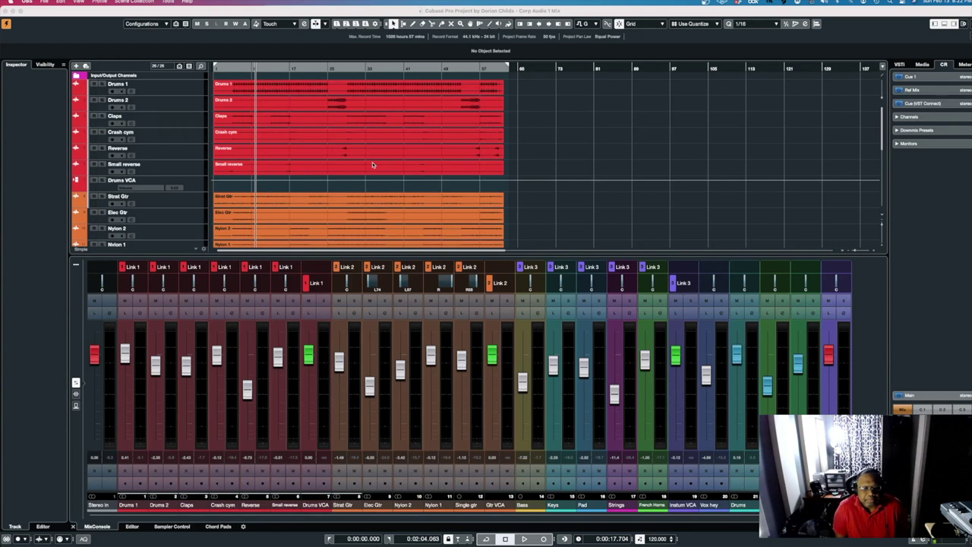
# Step: Play the Corp Audio 1 Mix project from the beginning through to its end and stop playback
pyautogui.press('Home')
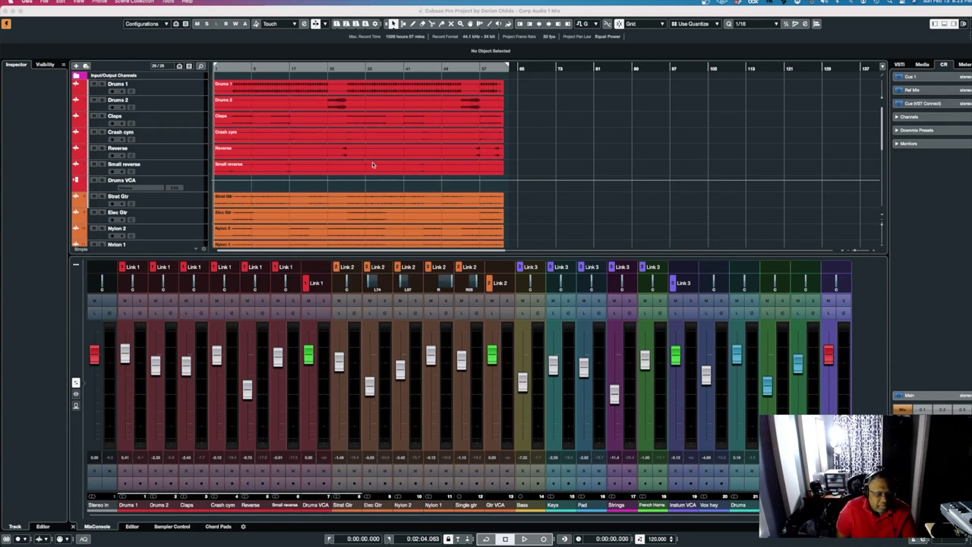
pyautogui.press('space')
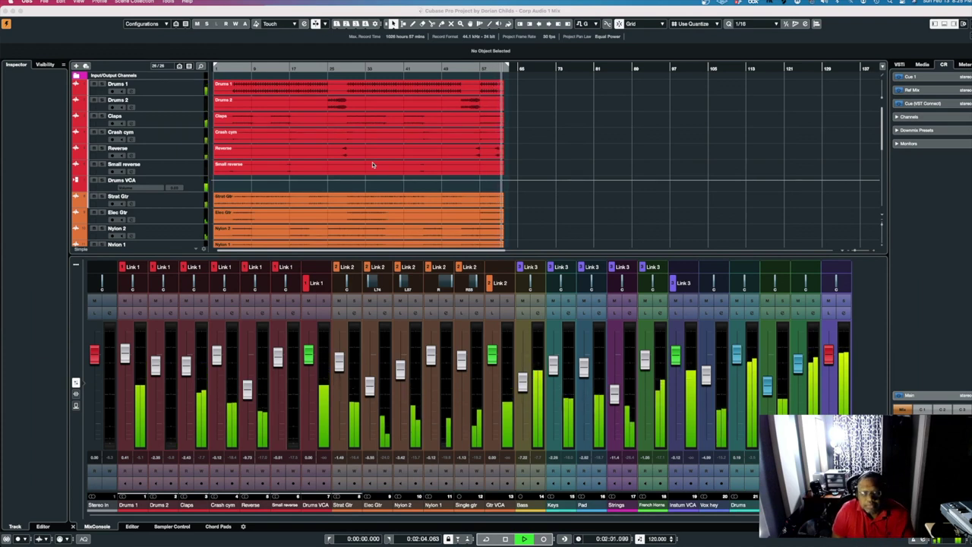
pyautogui.press('space')
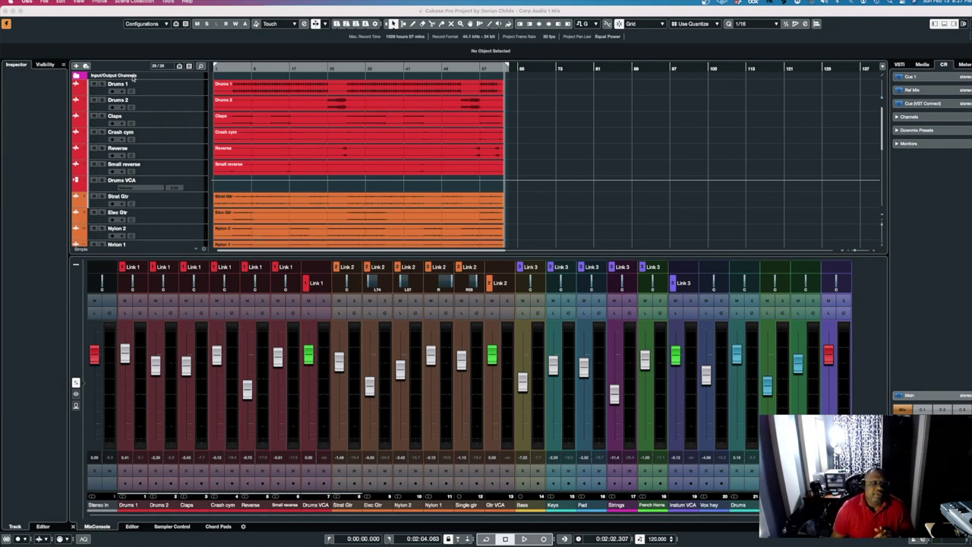
# Step: Switch to the Corp Audio 2 Mix project and play it, clearing the Audio Connections and Oxford Inflator windows off the tracks
pyautogui.moveTo(140, 12); pyautogui.dragTo(126, 83)
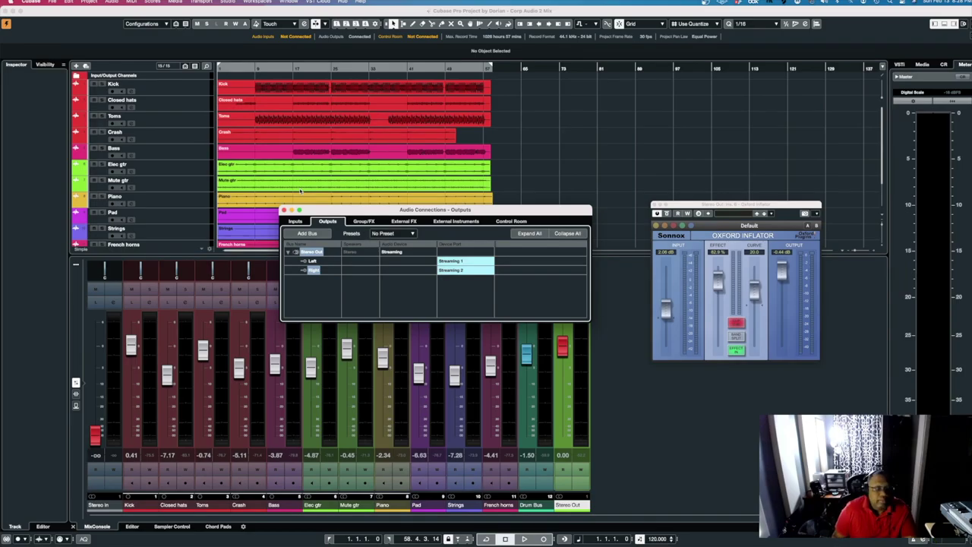
pyautogui.press('space')
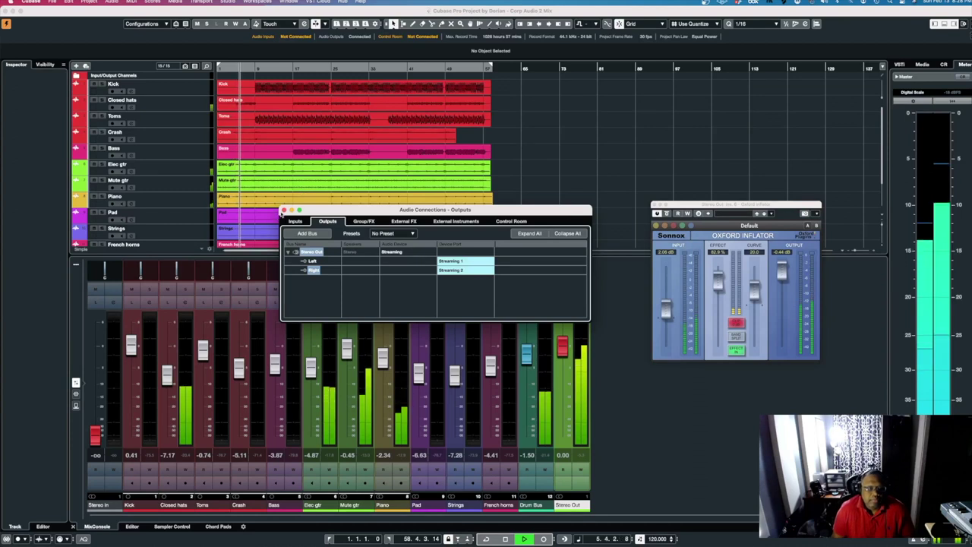
pyautogui.click(283, 210)
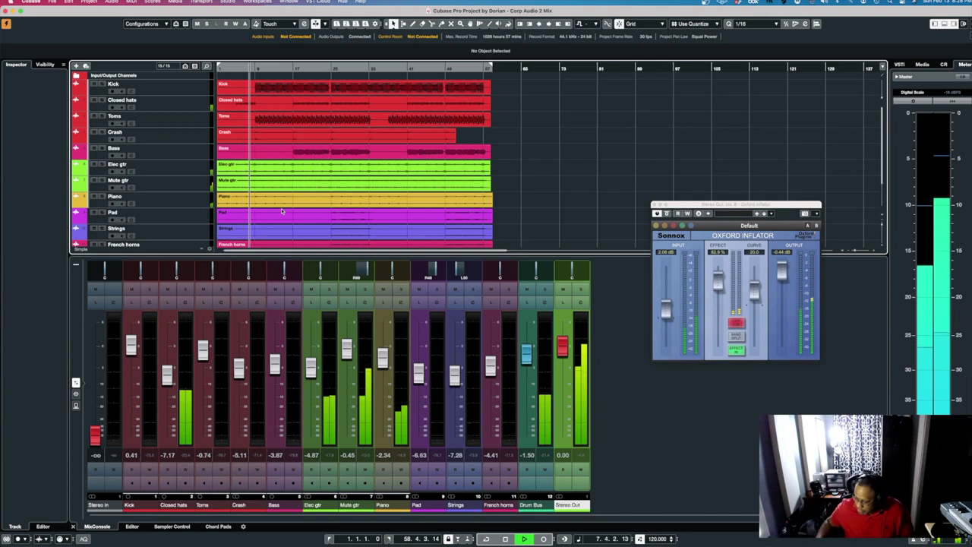
pyautogui.press('h')
pyautogui.press('h')
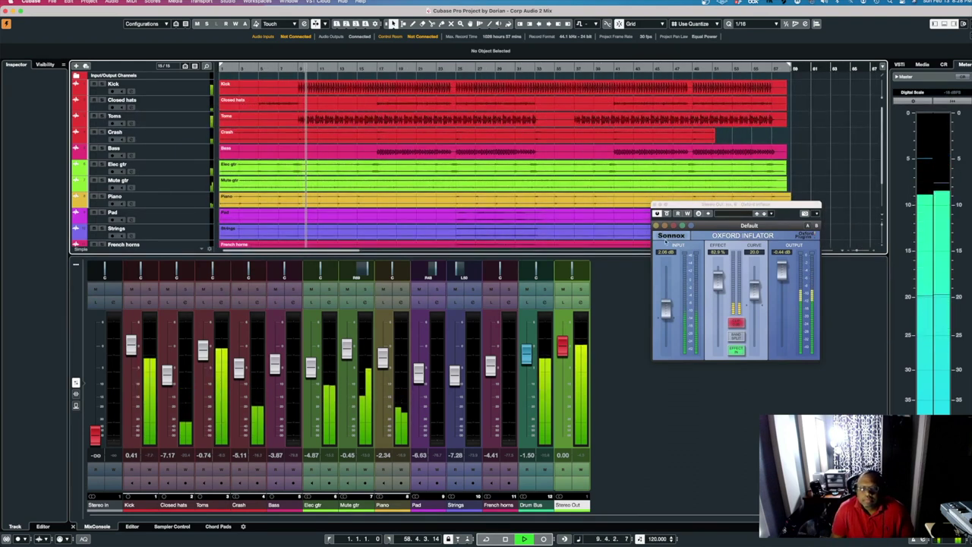
pyautogui.moveTo(736, 203); pyautogui.dragTo(745, 294)
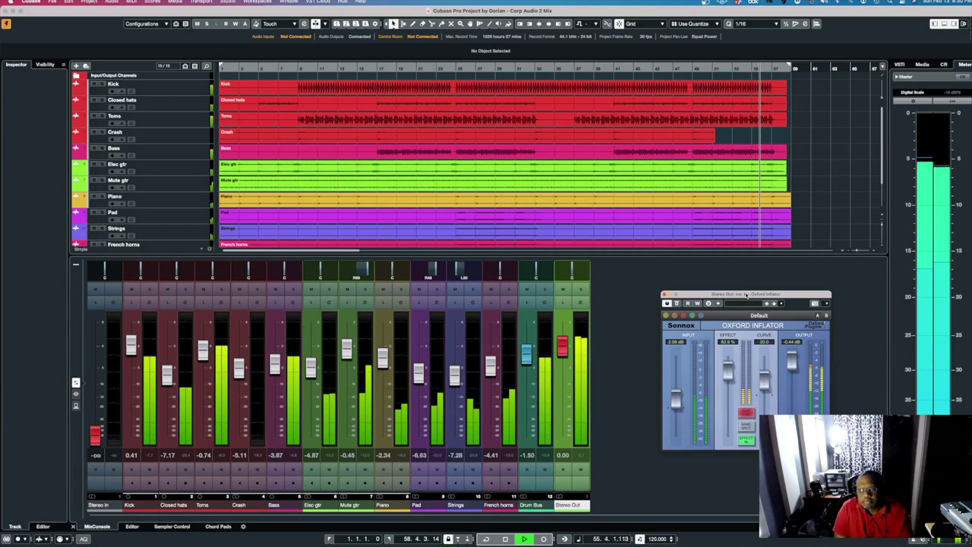
# Step: Switch to the Corporate 9 project, solo the Muted gtr track and play it from bar 3
pyautogui.press('super+Tab')
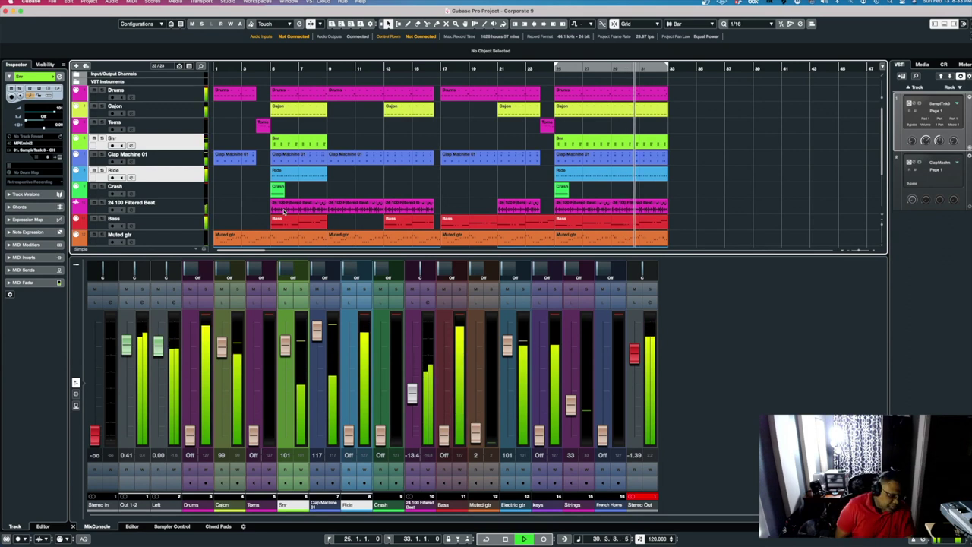
pyautogui.press('space')
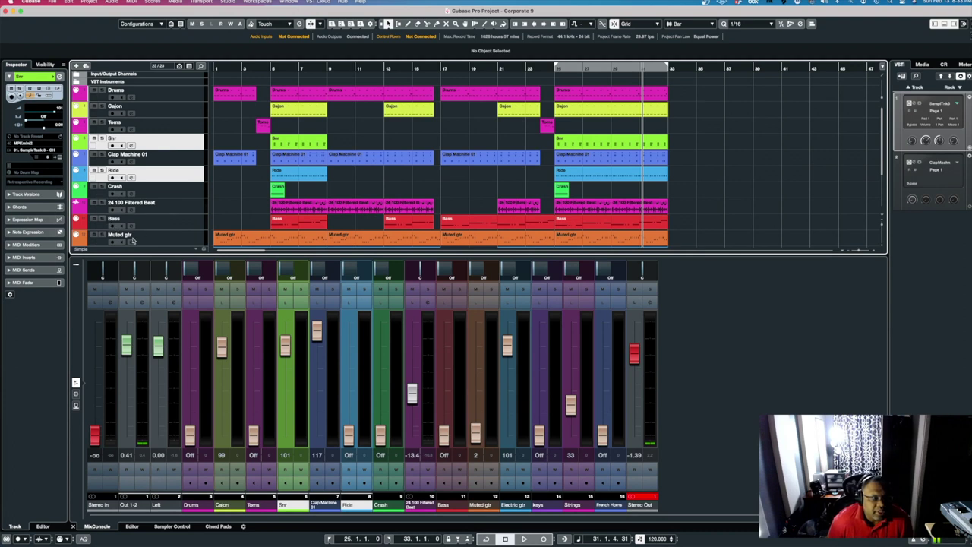
pyautogui.click(187, 241)
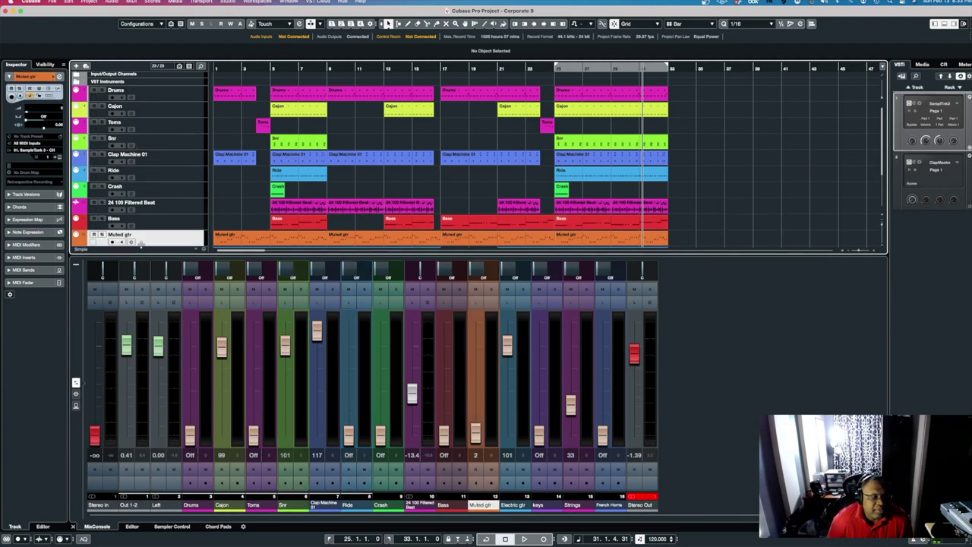
pyautogui.click(102, 235)
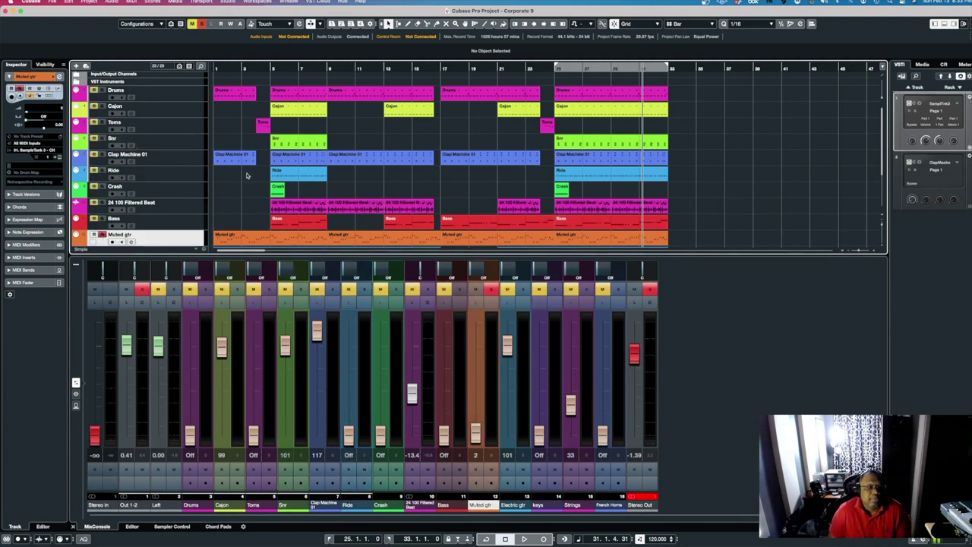
pyautogui.click(242, 69)
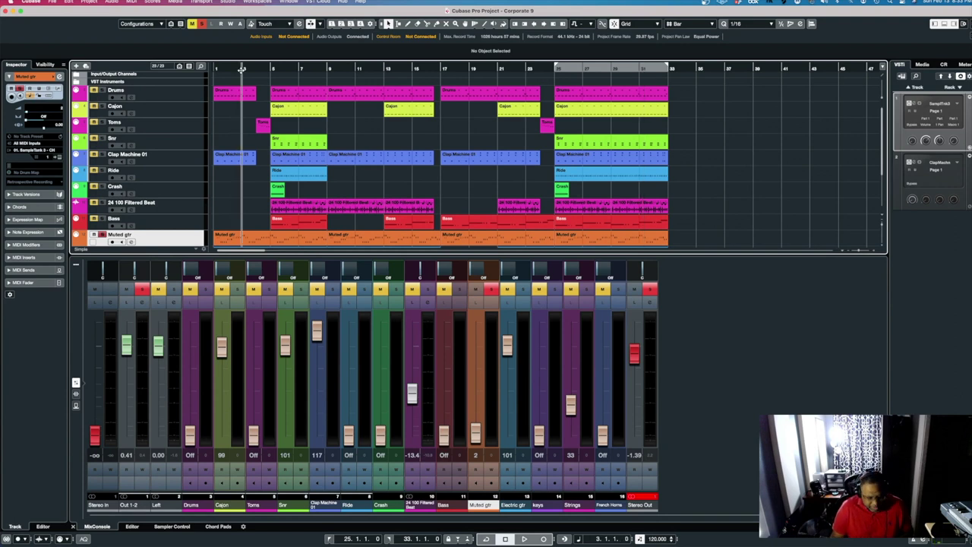
pyautogui.press('space')
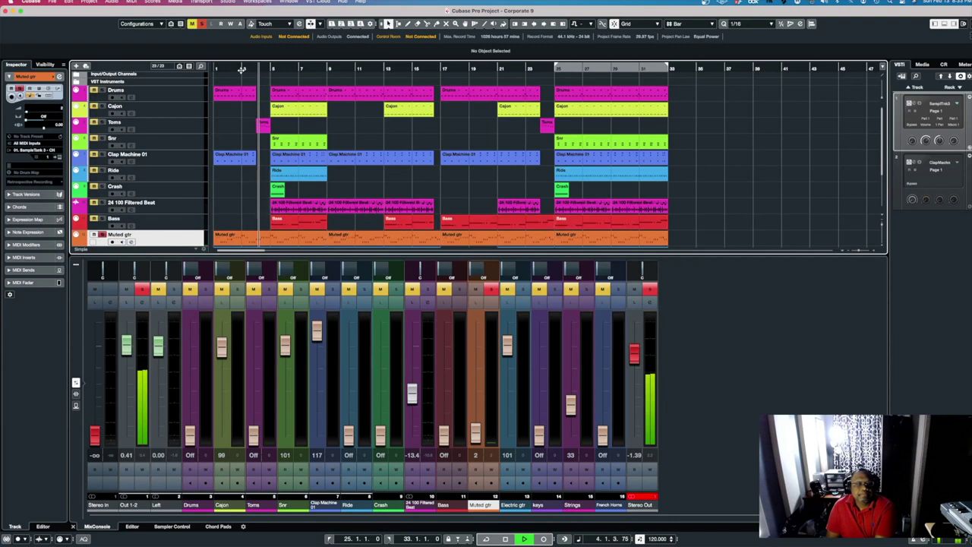
# Step: Look at the Muted gtr track's channel settings, close them and stop playback
pyautogui.click(130, 242)
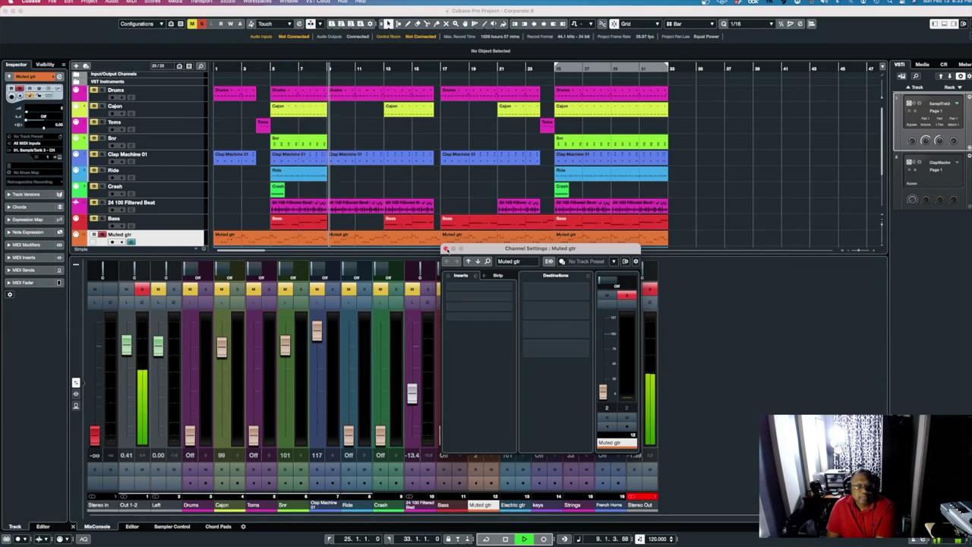
pyautogui.click(446, 249)
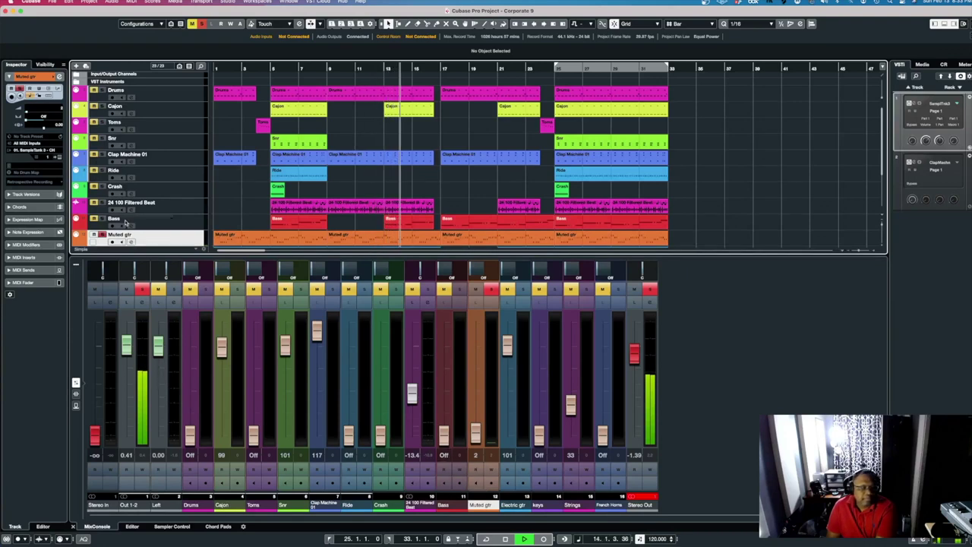
pyautogui.press('space')
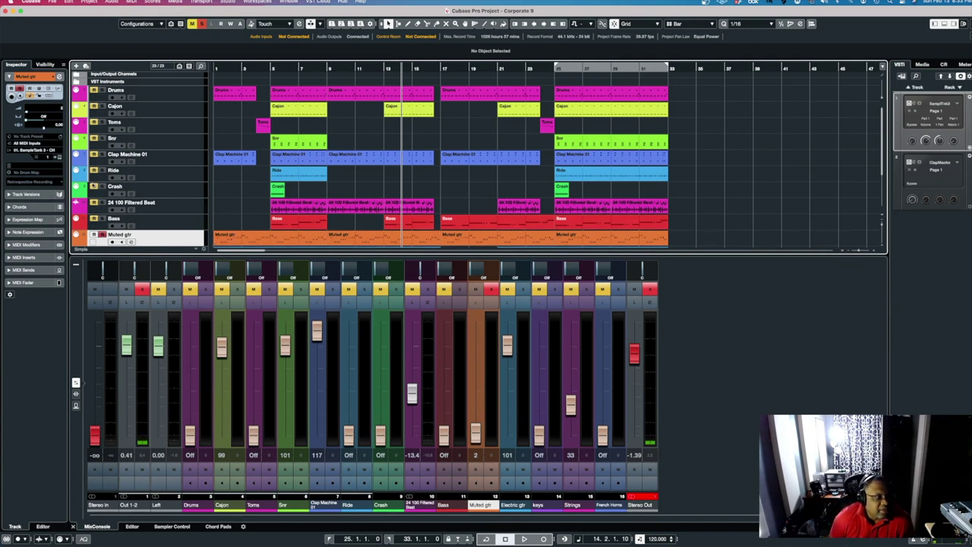
# Step: Open the Muted gtr track's SampleTank 3 instrument and view the Preamp and Delay effects in its mixer
pyautogui.click(59, 157)
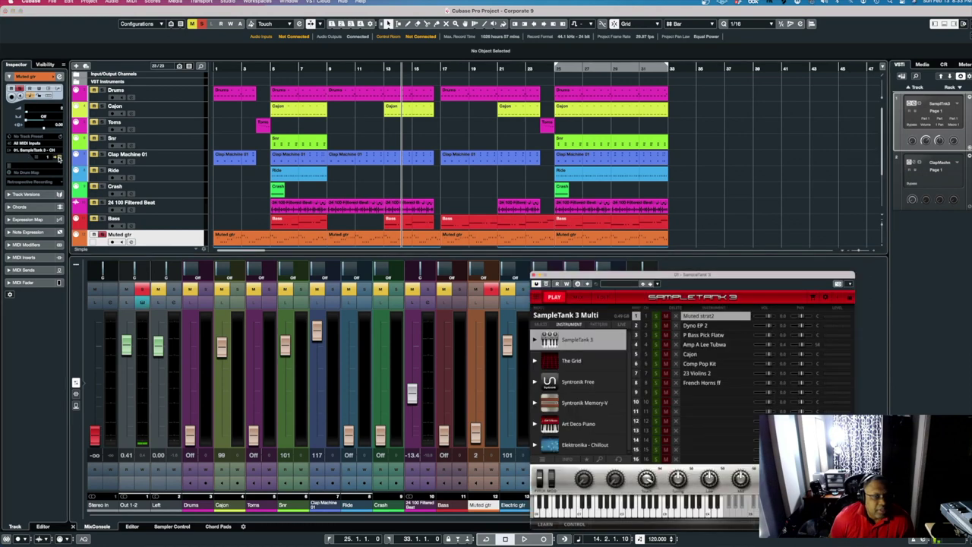
pyautogui.moveTo(565, 283); pyautogui.dragTo(439, 178)
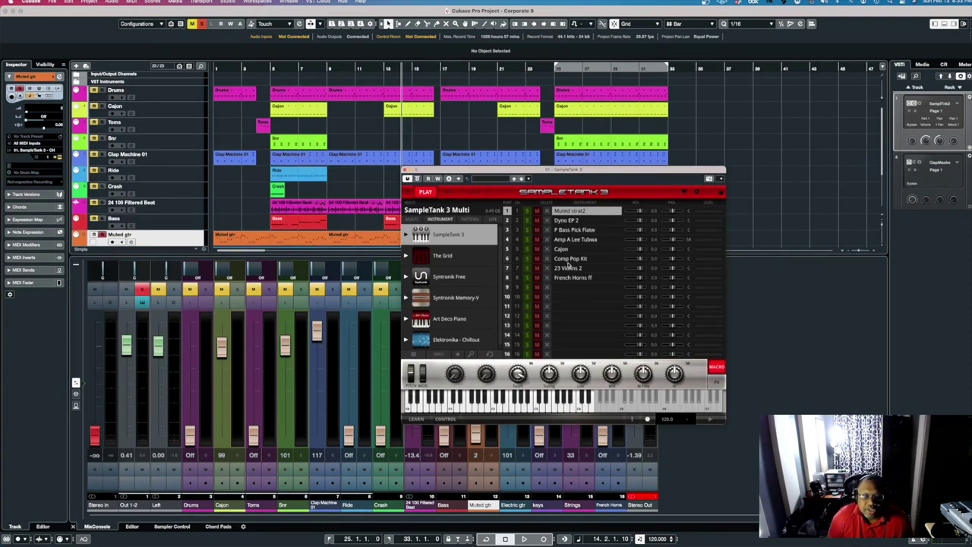
pyautogui.click(570, 213)
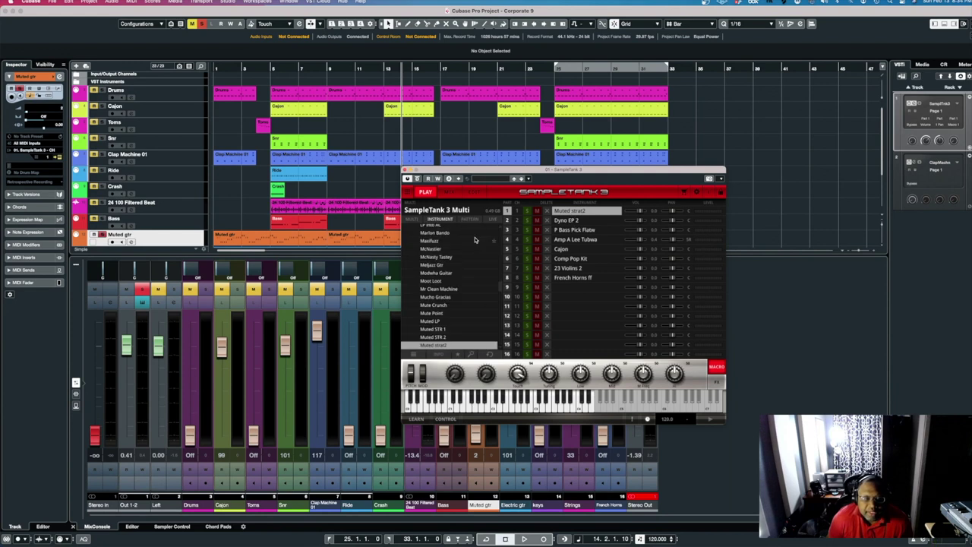
pyautogui.click(453, 195)
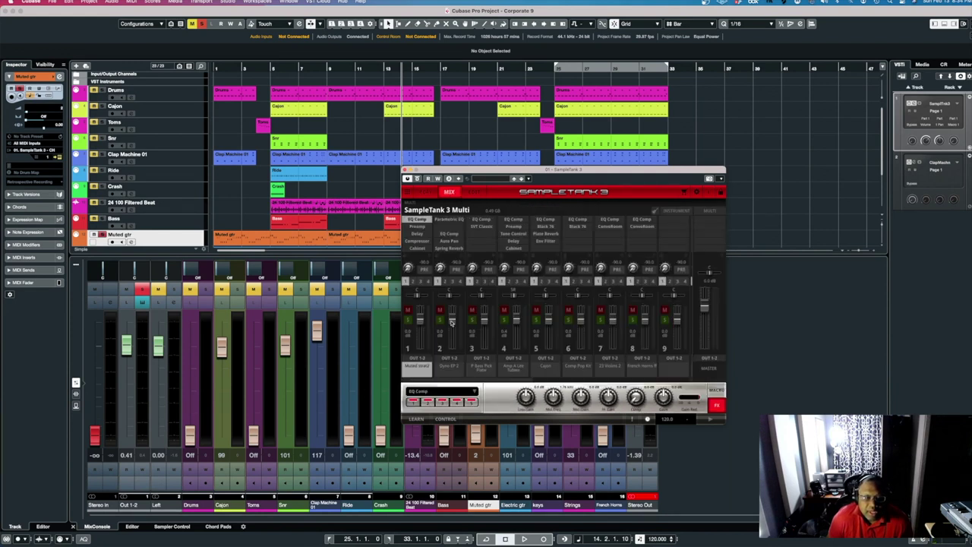
pyautogui.click(427, 406)
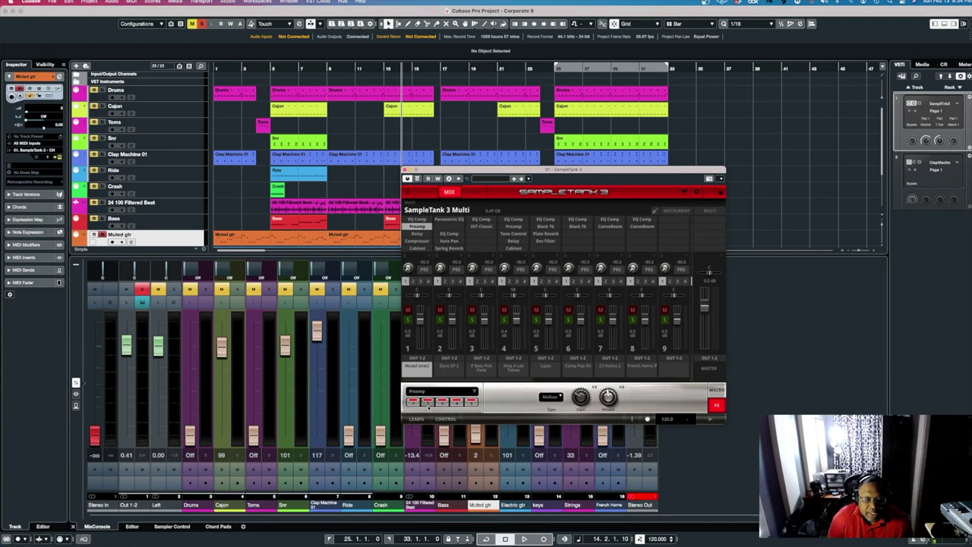
pyautogui.click(442, 402)
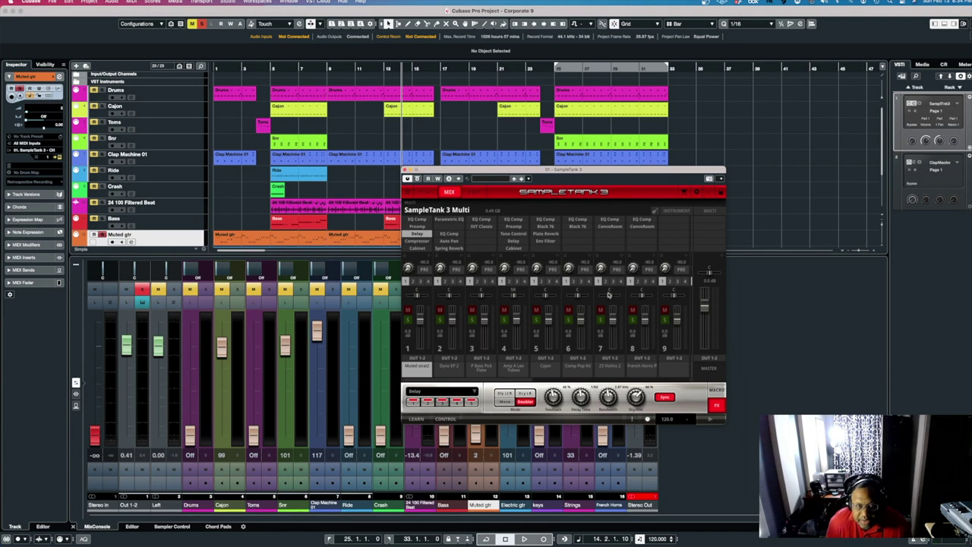
# Step: Move the SampleTank 3 window aside to show the project tracks and mixer, and close it
pyautogui.moveTo(595, 171); pyautogui.dragTo(476, 37)
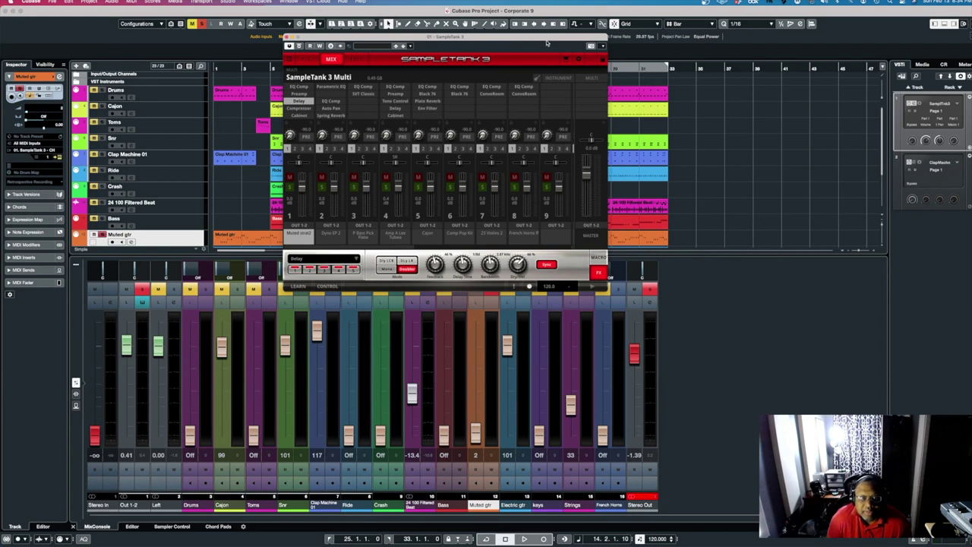
pyautogui.moveTo(545, 41); pyautogui.dragTo(523, 113)
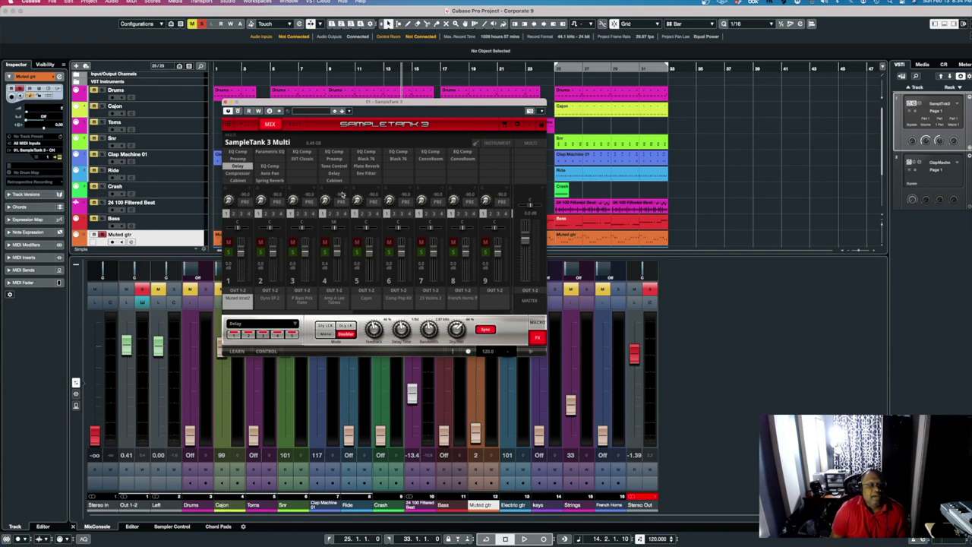
pyautogui.moveTo(258, 110); pyautogui.dragTo(638, 235)
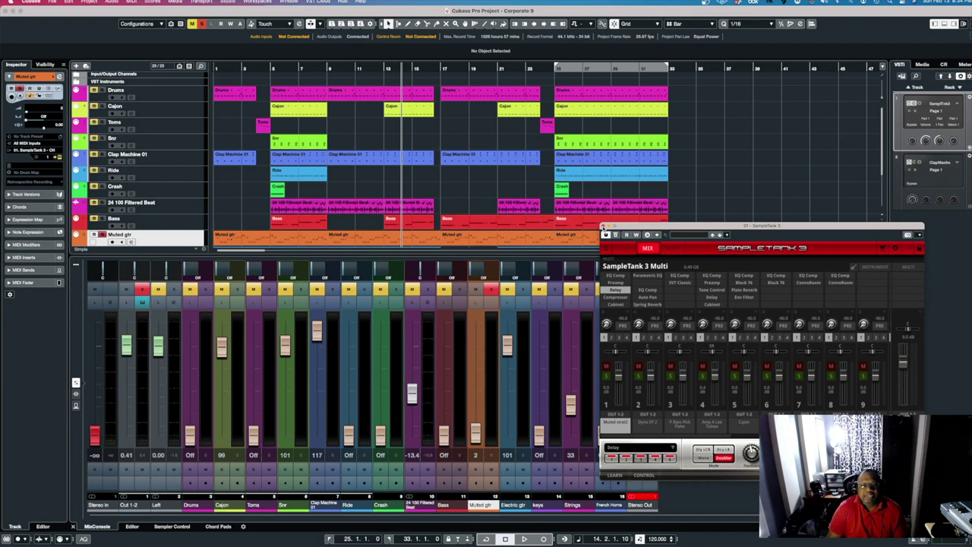
pyautogui.click(602, 226)
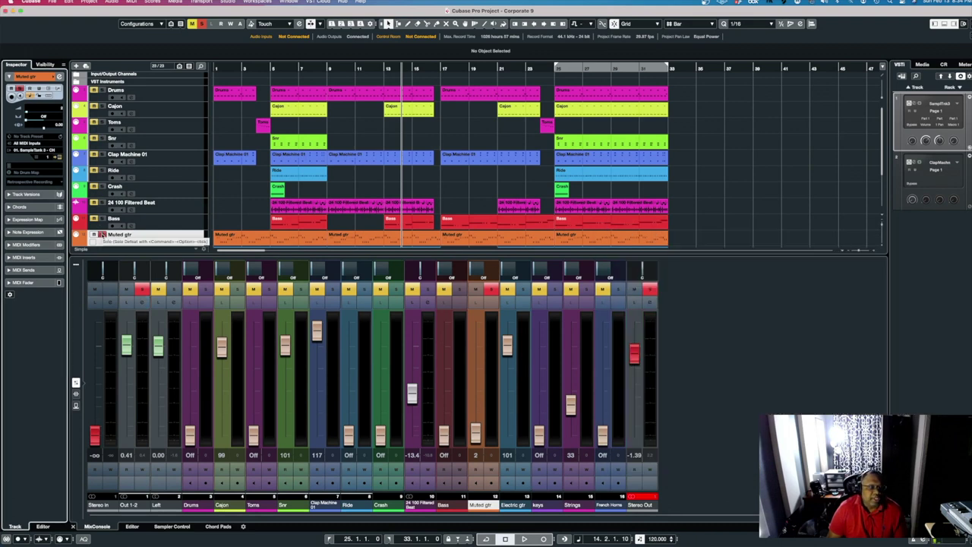
# Step: Remove the solo from Muted gtr and play the Drums track soloed from bar 5
pyautogui.click(102, 235)
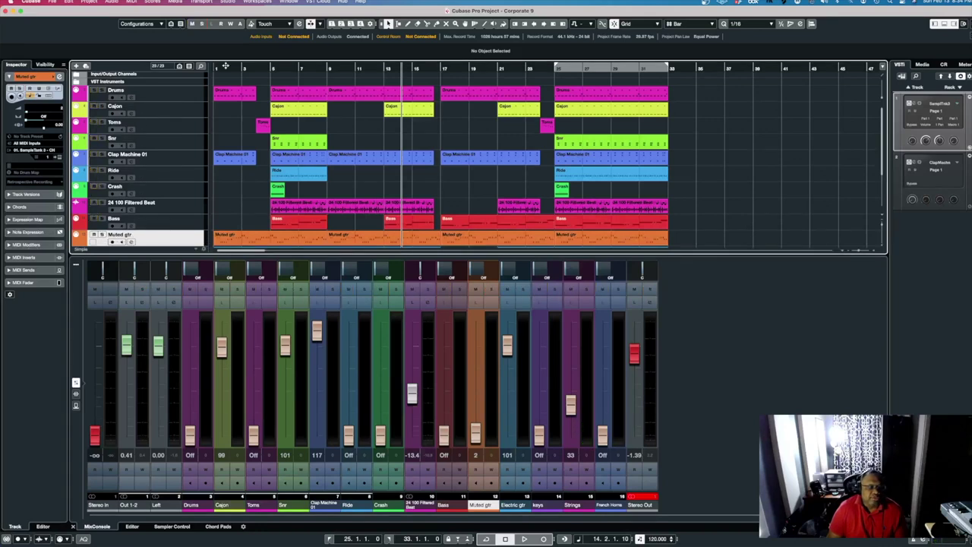
pyautogui.click(272, 69)
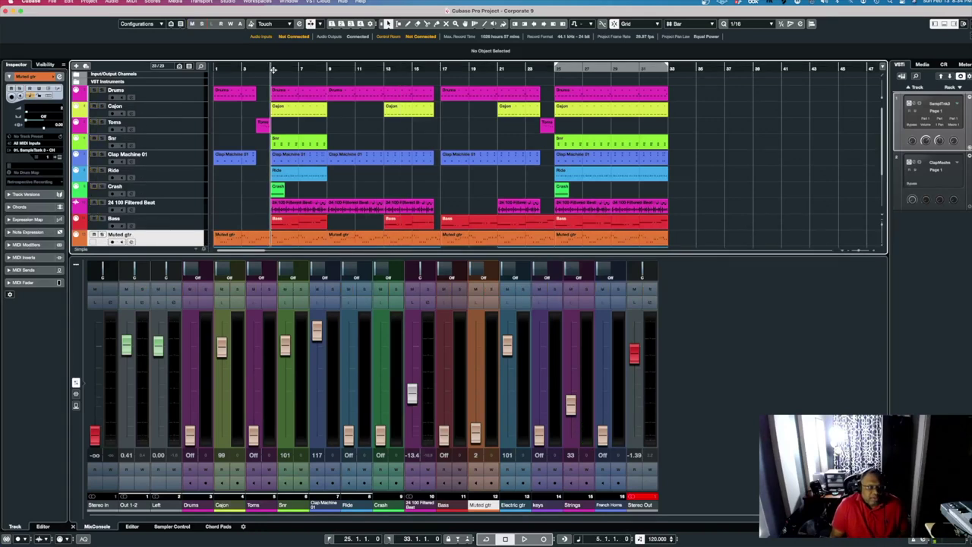
pyautogui.click(103, 90)
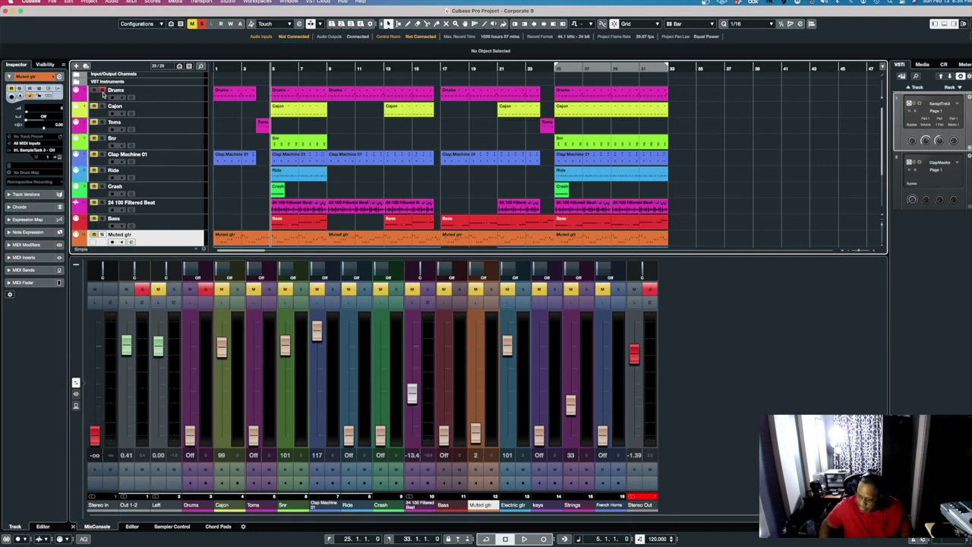
pyautogui.press('space')
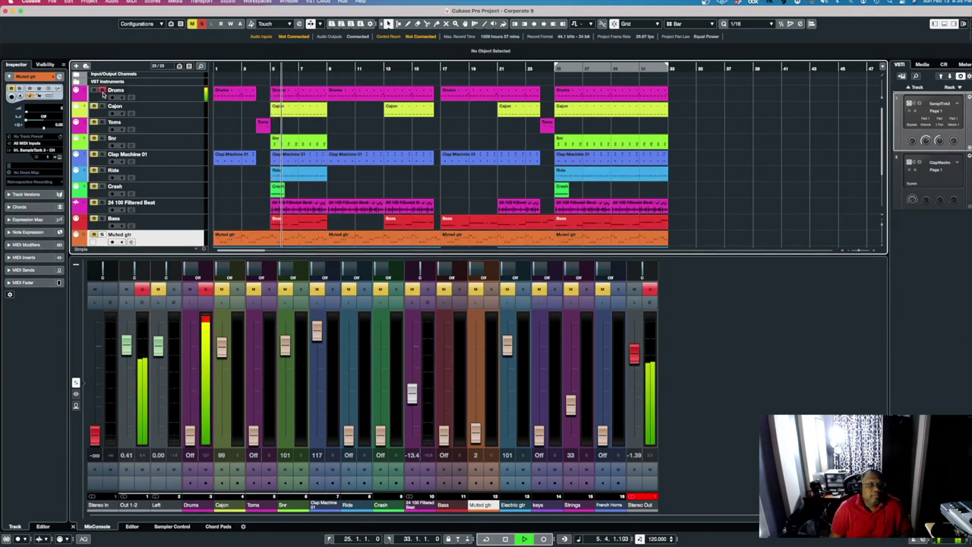
# Step: Add the Cajon, Snr and Clap Machine 01 tracks to the solo one after another, and stop playback
pyautogui.click(102, 106)
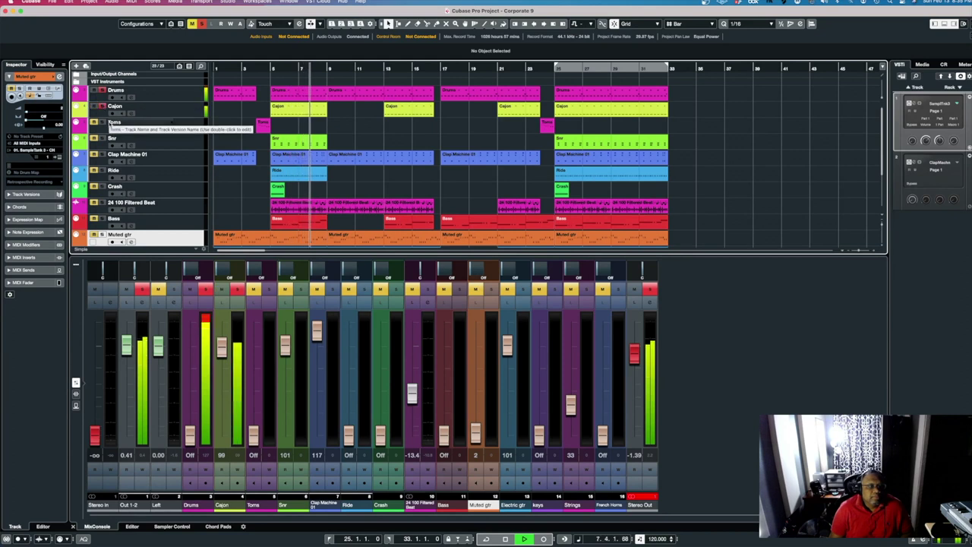
pyautogui.click(104, 138)
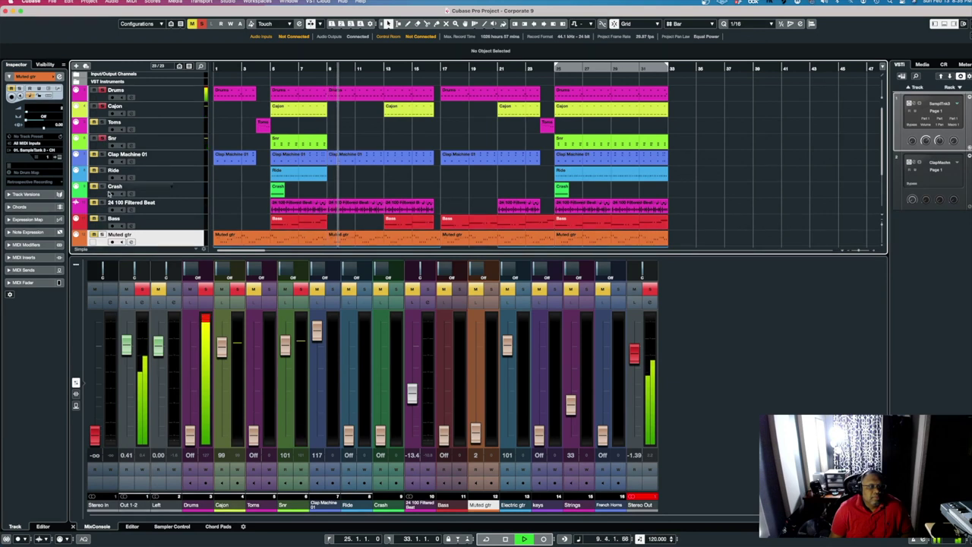
pyautogui.click(102, 155)
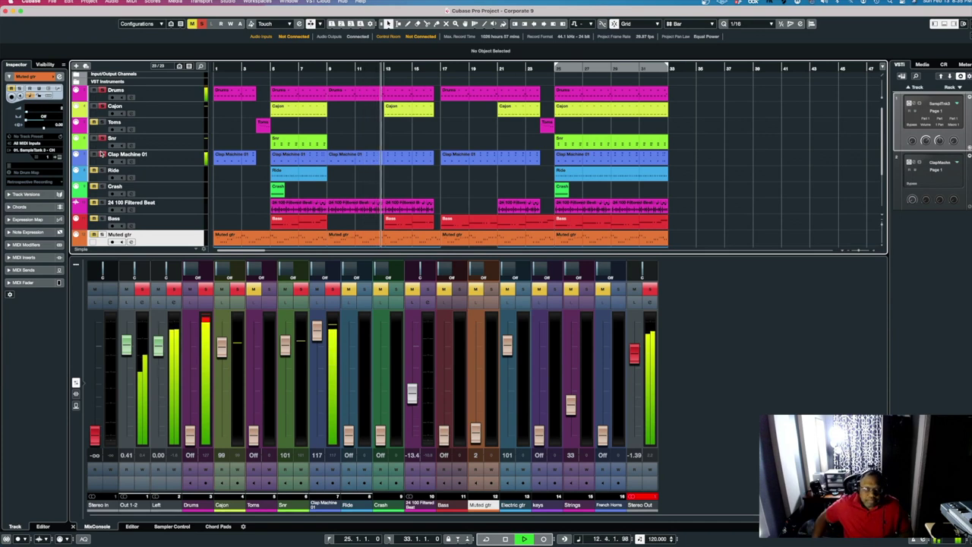
pyautogui.press('space')
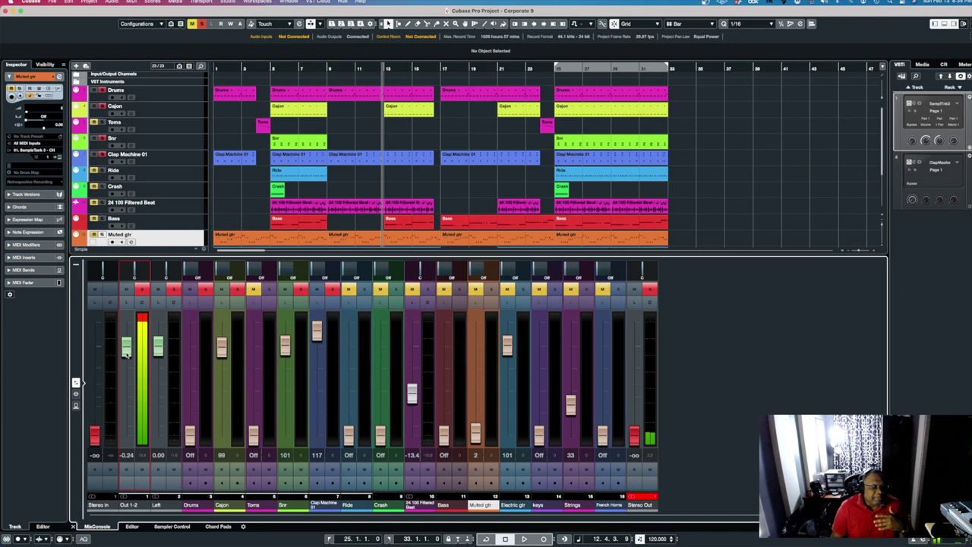
# Step: Pull the Out 1-2 channel's volume fader all the way down to -∞
pyautogui.moveTo(126, 347); pyautogui.dragTo(120, 471)
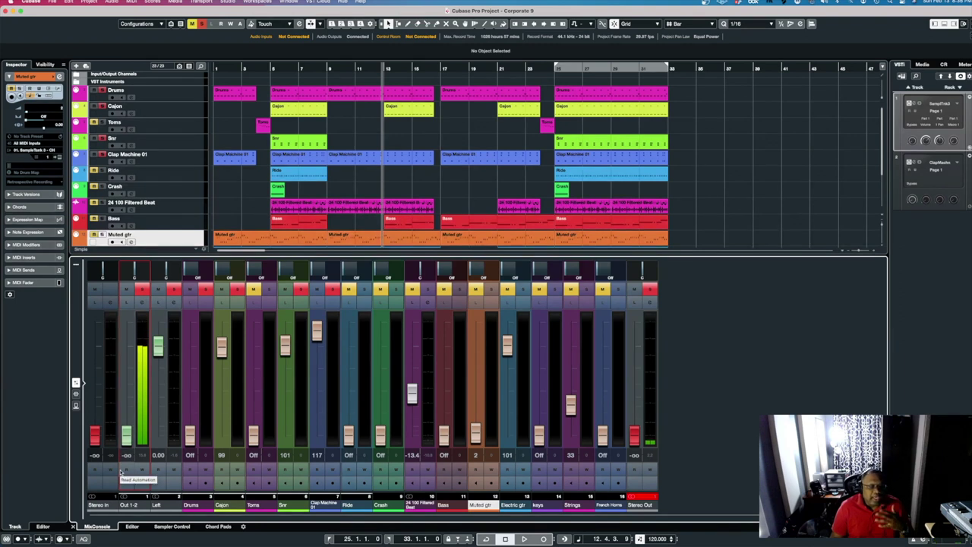